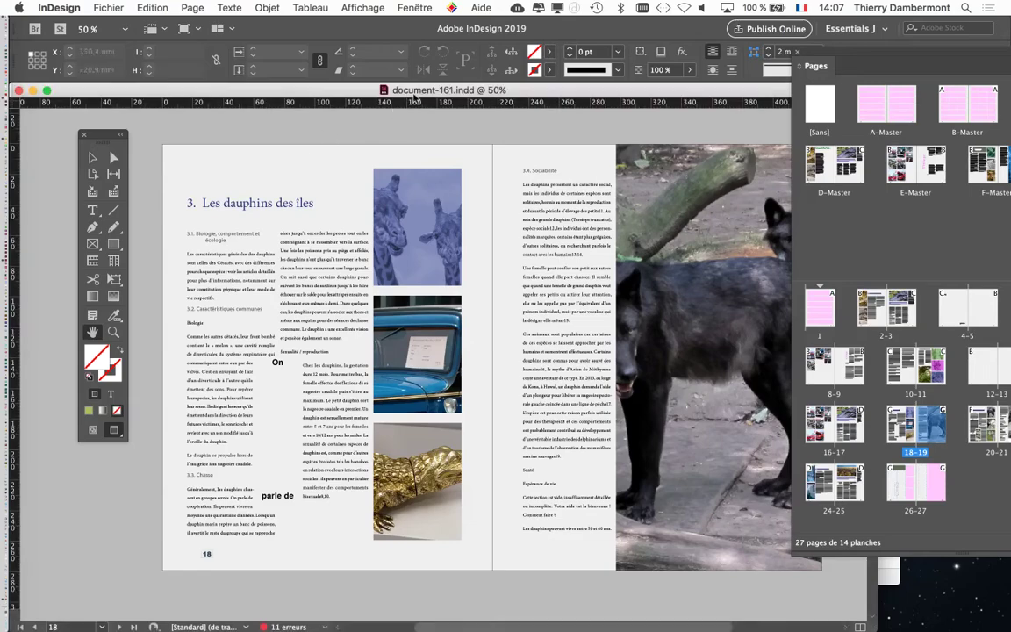
- Scroll up to the 16–17 vintage-car spread and shift the Tools panel slightly left
scroll(573, 545, "down", 1)
scroll(573, 545, "up", 3)
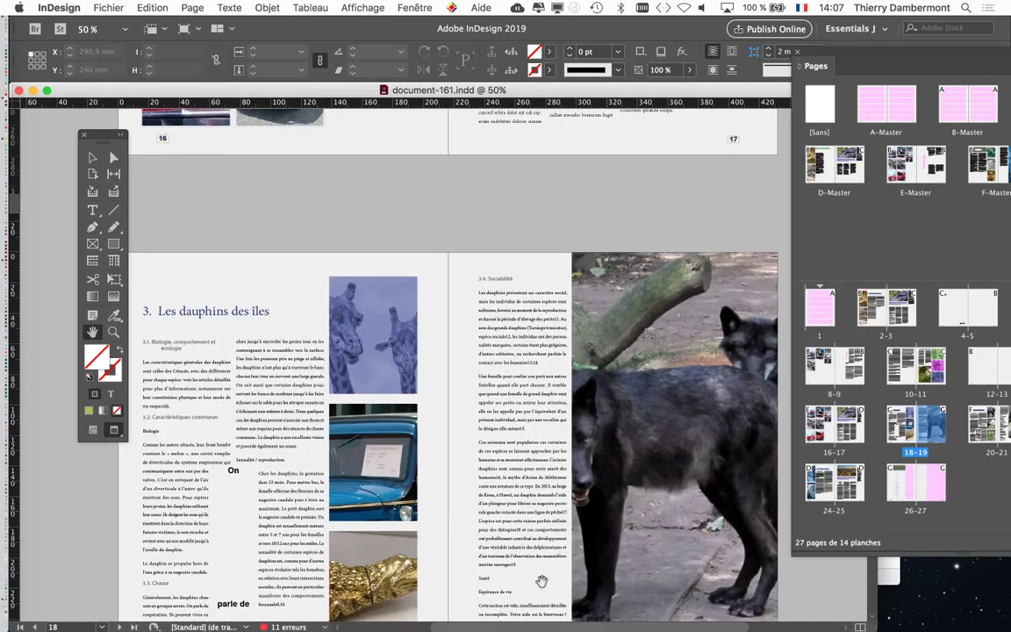
scroll(542, 579, "up", 2)
scroll(517, 526, "up", 1)
scroll(496, 491, "up", 3)
scroll(497, 474, "up", 1)
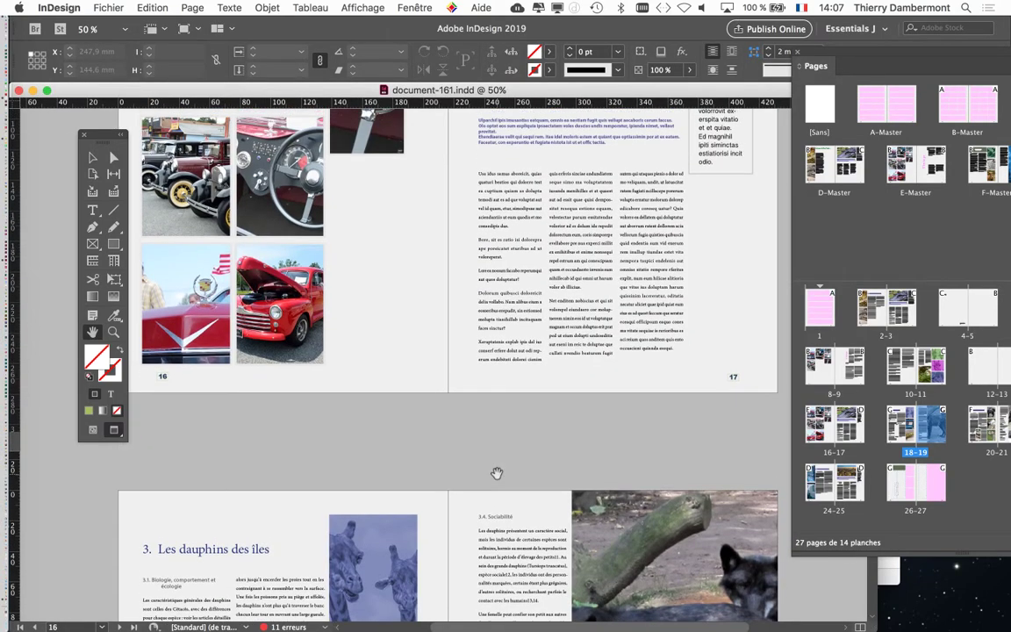
scroll(497, 474, "up", 2)
scroll(496, 473, "up", 4)
scroll(497, 472, "up", 2)
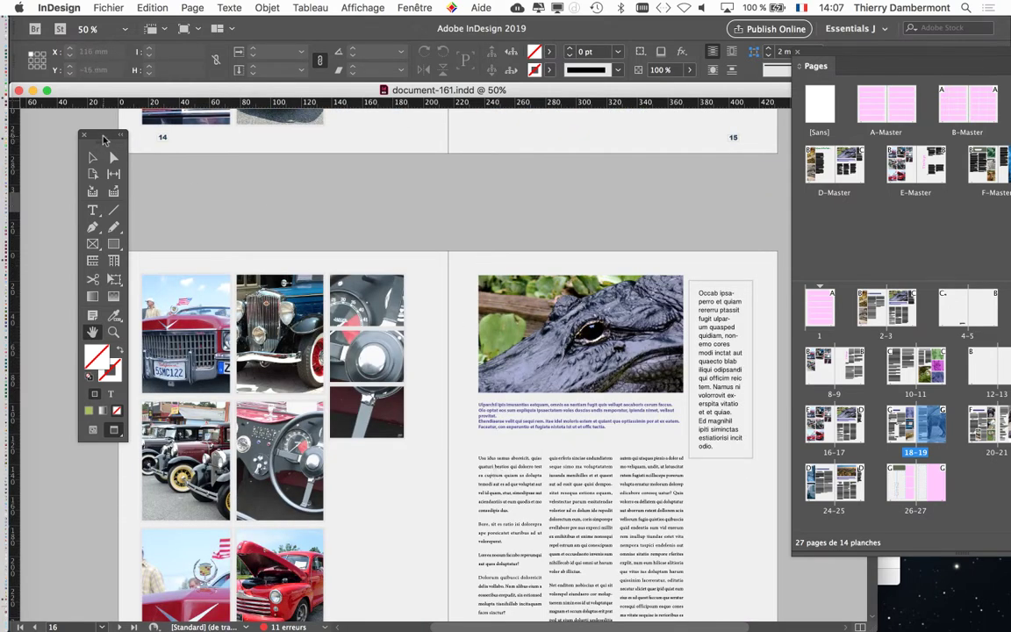
left_click_drag(93, 132, 66, 133)
scroll(298, 285, "down", 2)
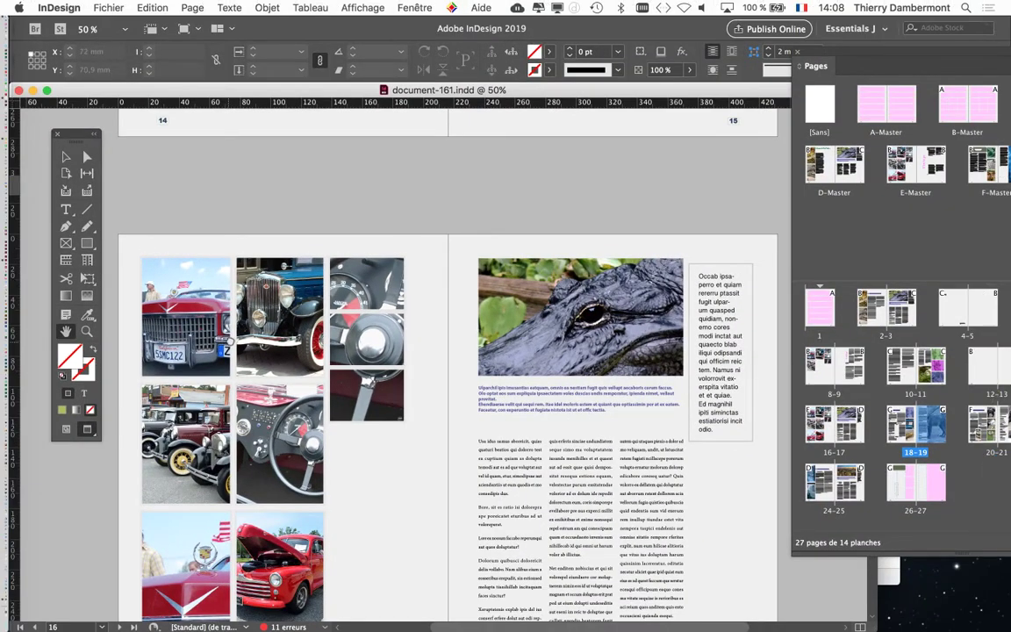
scroll(147, 253, "down", 3)
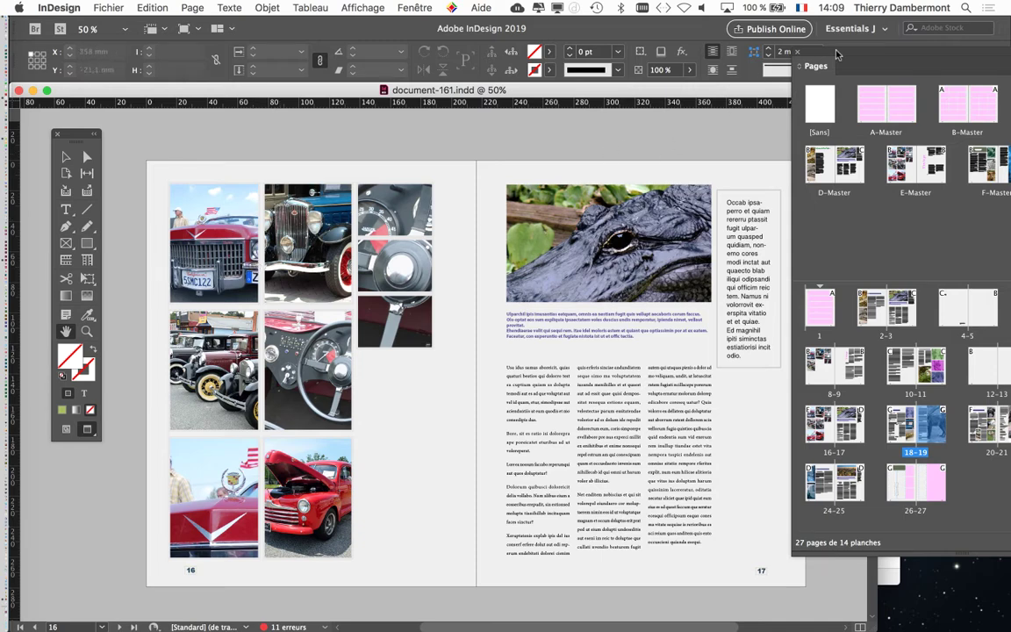
- Reposition the Pages and Tools panels and widen the Pages panel to reveal masters A through G
mouse_move(841, 67)
left_mouse_down()
mouse_move(849, 85)
mouse_move(839, 129)
left_mouse_up()
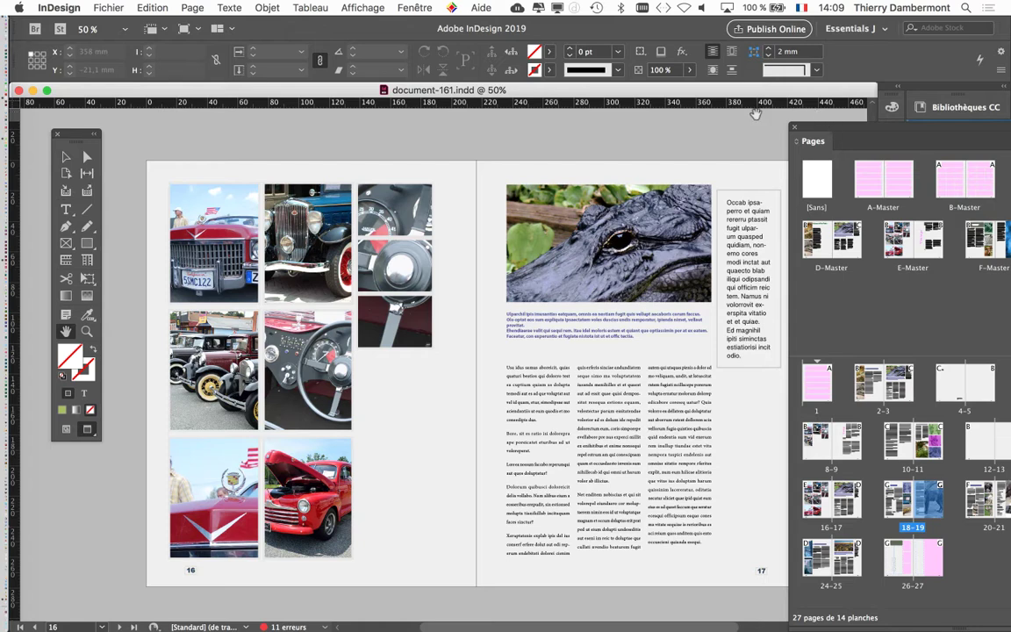
scroll(589, 230, "down", 3)
scroll(590, 230, "right", 2)
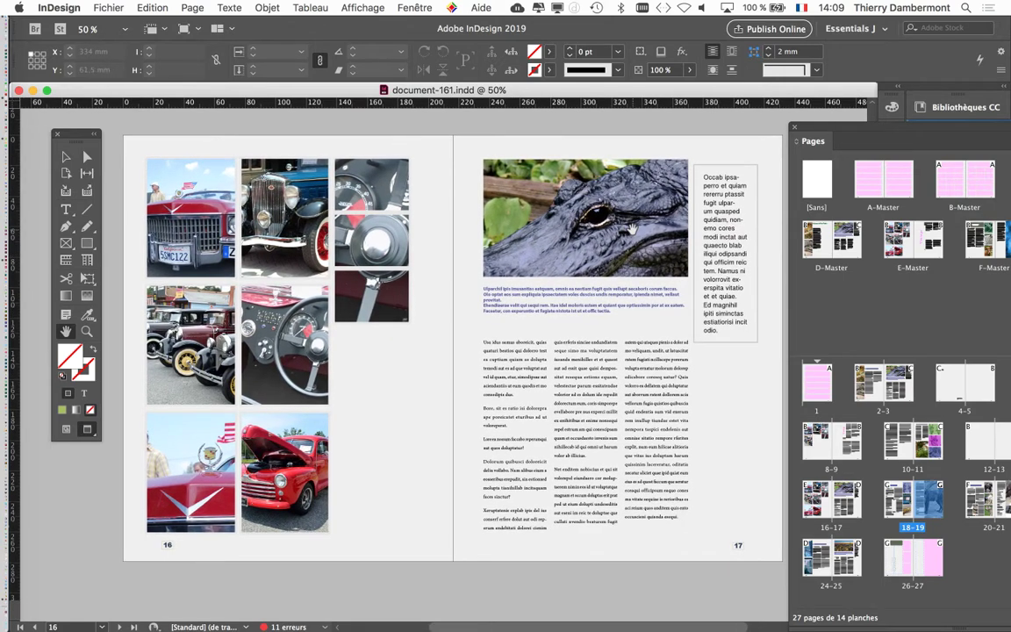
scroll(436, 219, "down", 1)
scroll(436, 219, "right", 1)
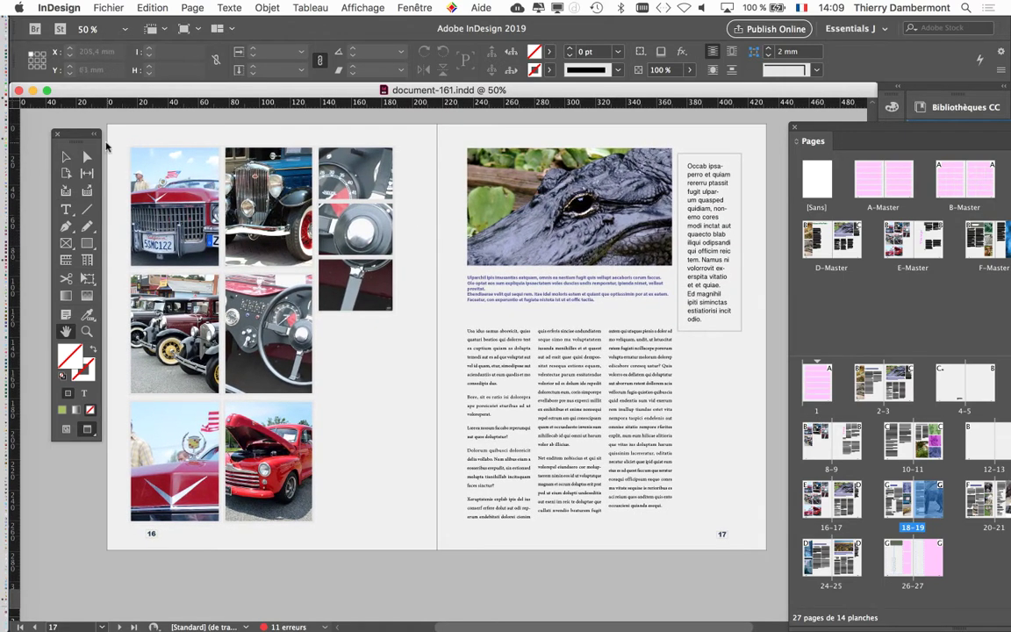
left_click_drag(78, 137, 60, 129)
scroll(513, 158, "up", 1)
scroll(513, 157, "right", 1)
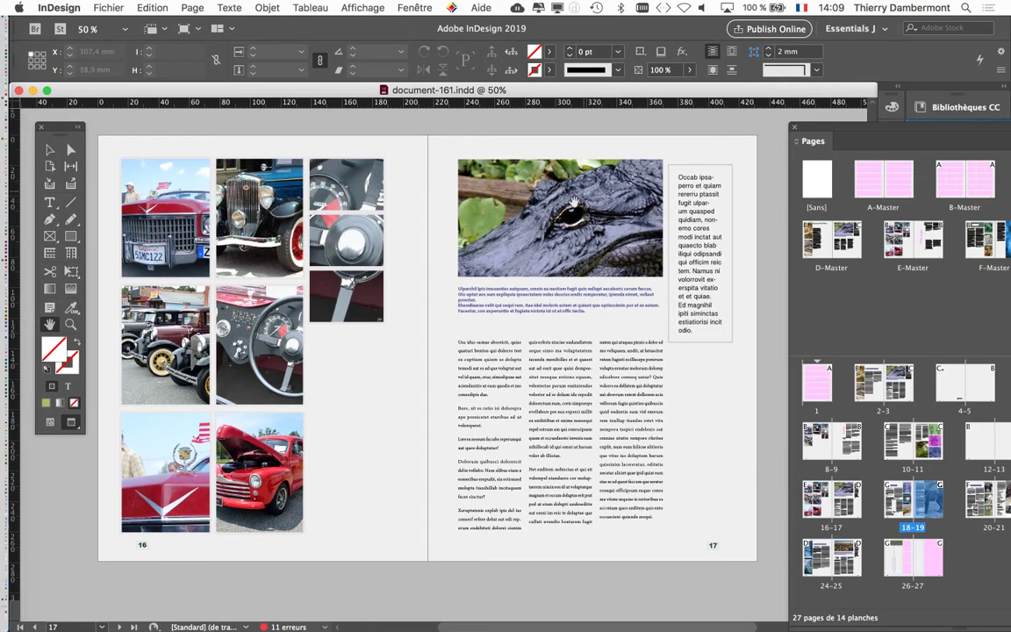
mouse_move(843, 138)
left_mouse_down()
mouse_move(650, 104)
mouse_move(712, 92)
left_mouse_up()
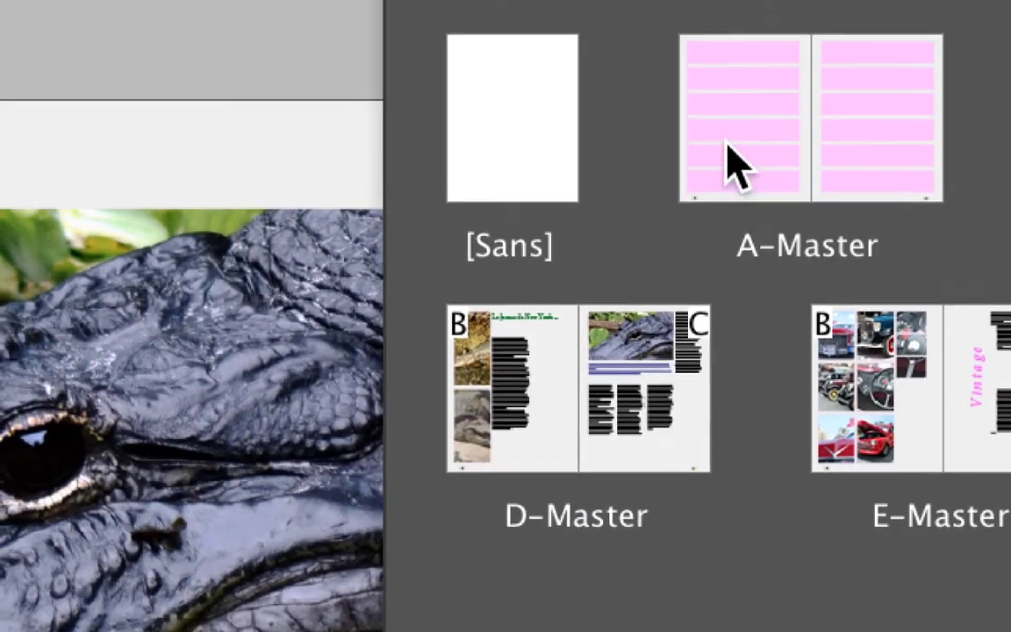
left_click(728, 162)
left_click(750, 163)
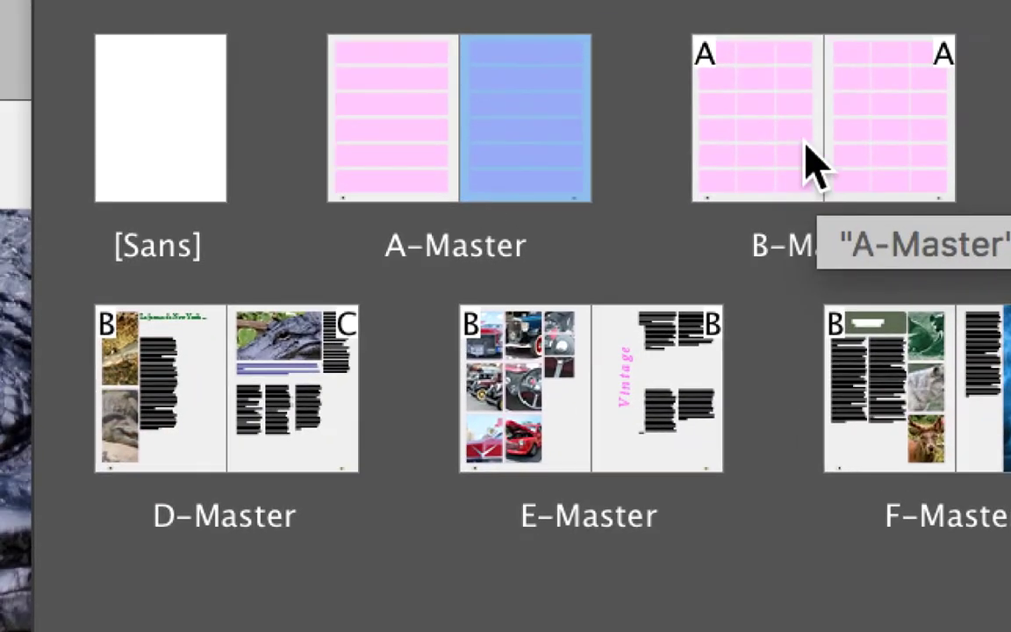
left_click(808, 162)
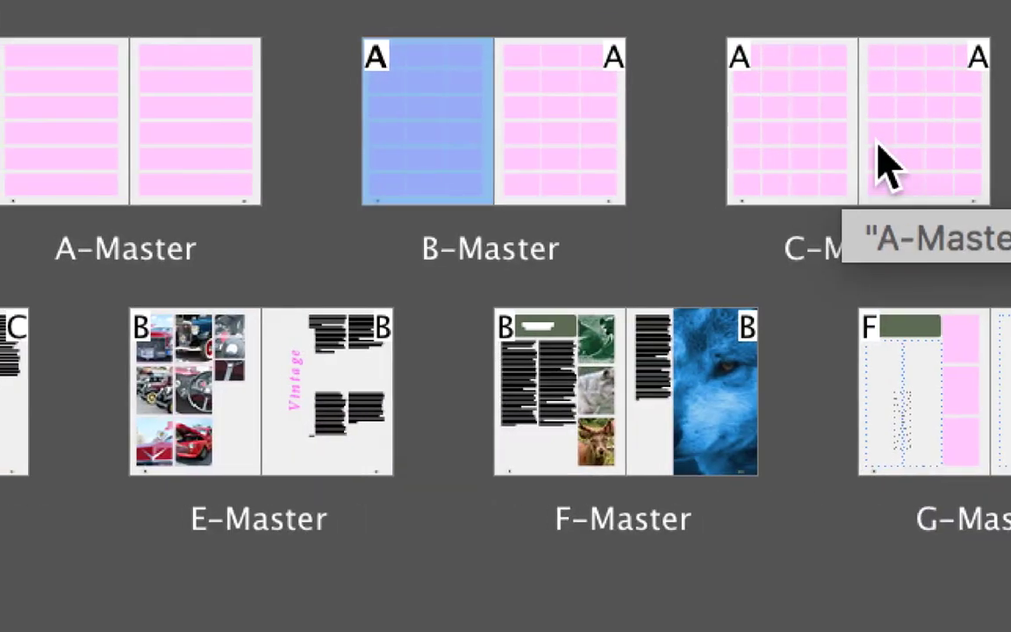
left_click(886, 166)
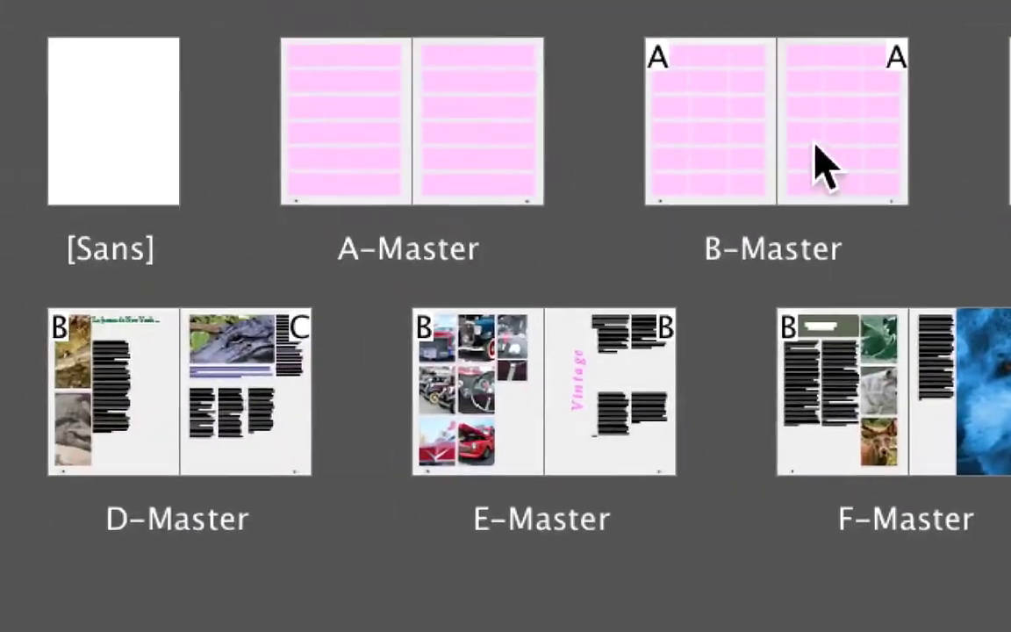
left_click(811, 147)
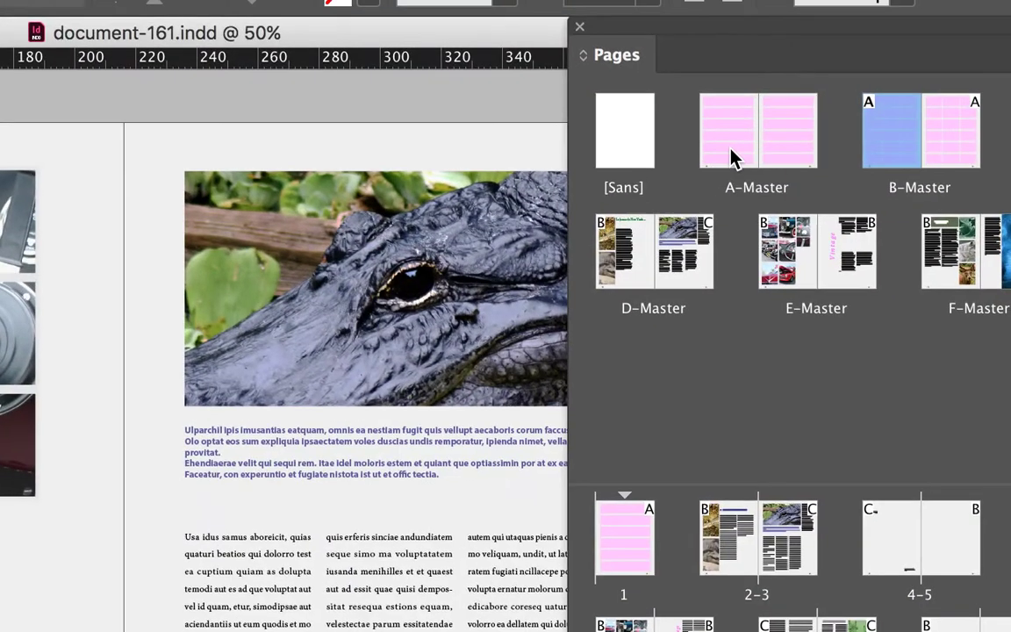
- Open the A-Master spread with guides showing and pan both master pages into view
double_click(732, 158)
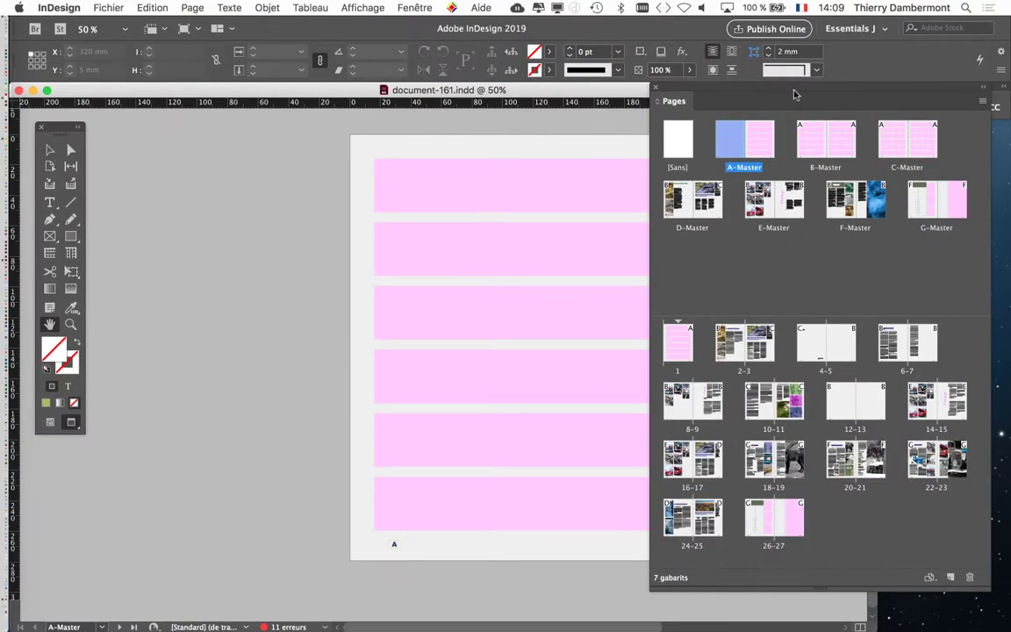
left_click(50, 422)
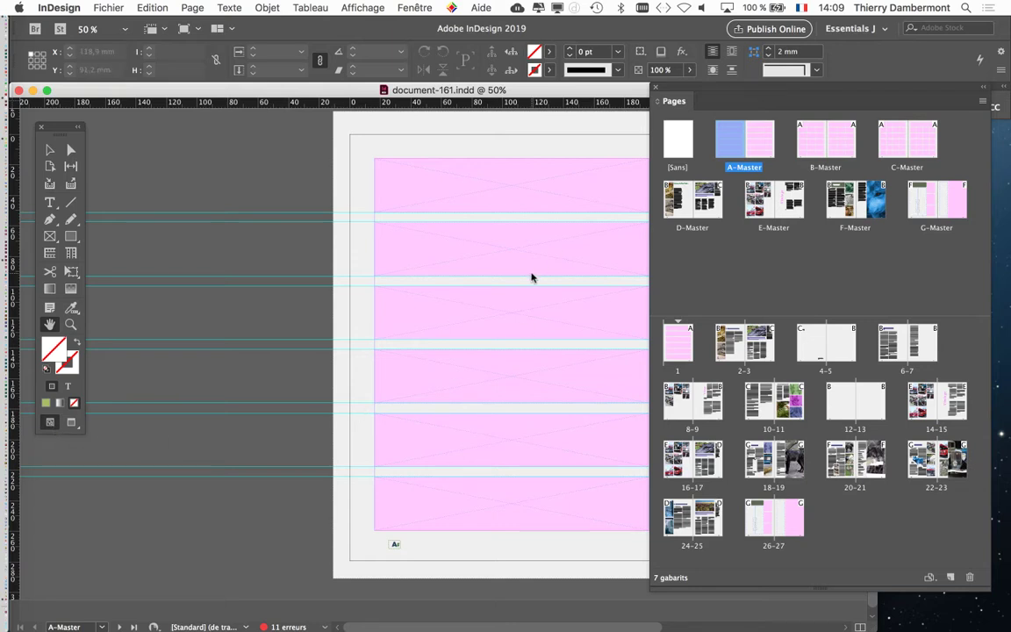
left_click_drag(544, 293, 367, 319)
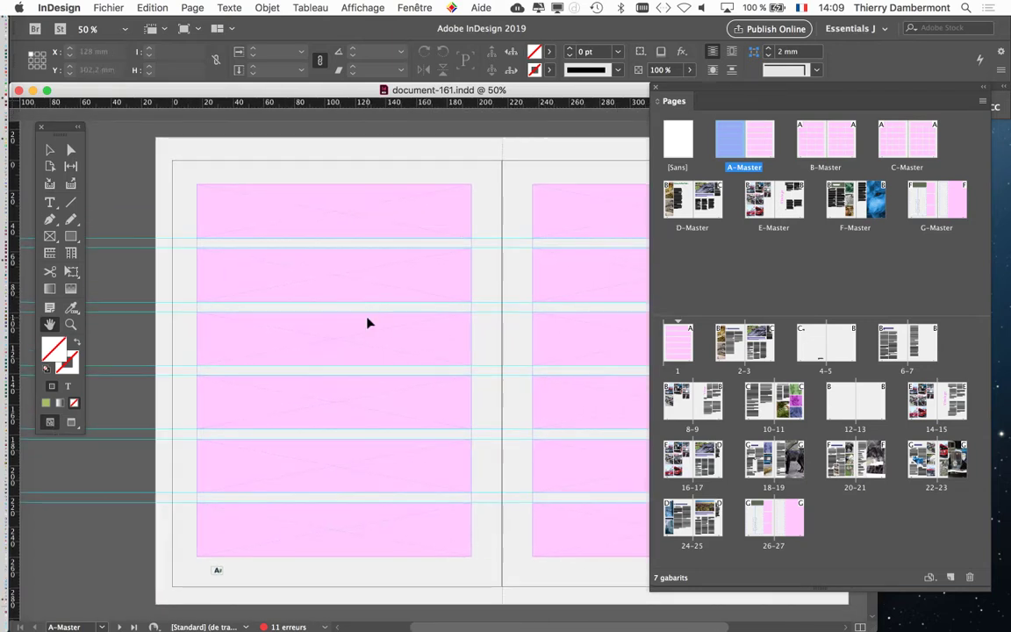
left_click_drag(389, 290, 393, 256)
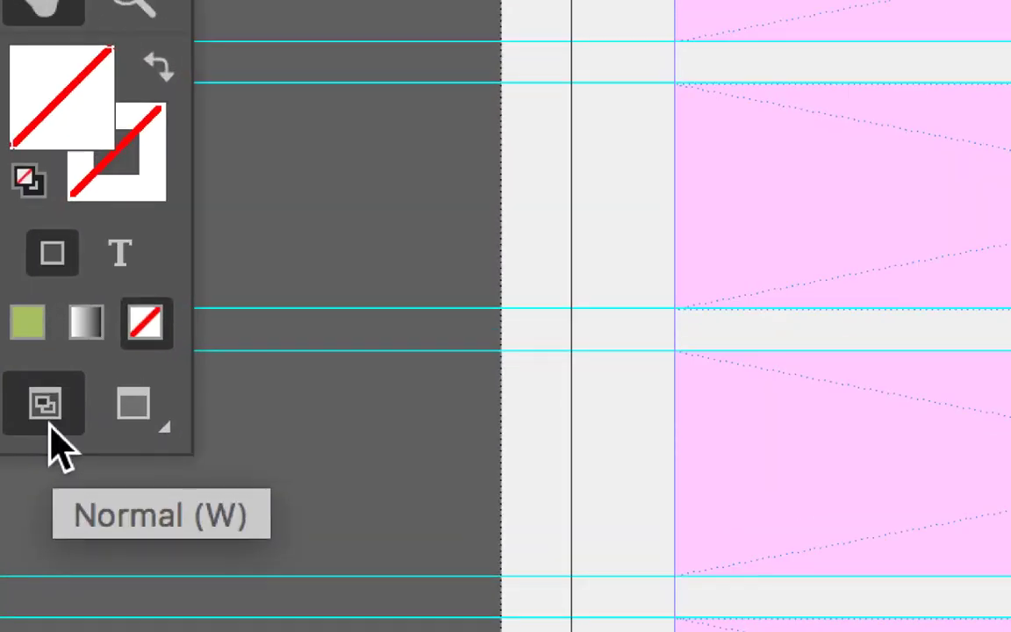
- Preview the spread with W, return to Normal mode, and dock the Pages panel at the right edge
key("w")
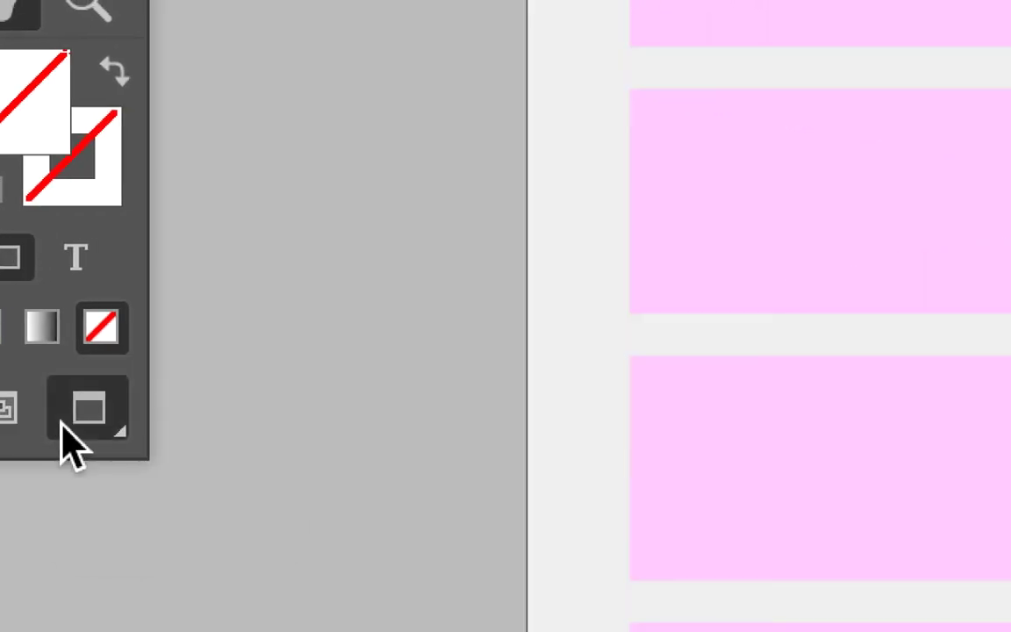
left_click(52, 423)
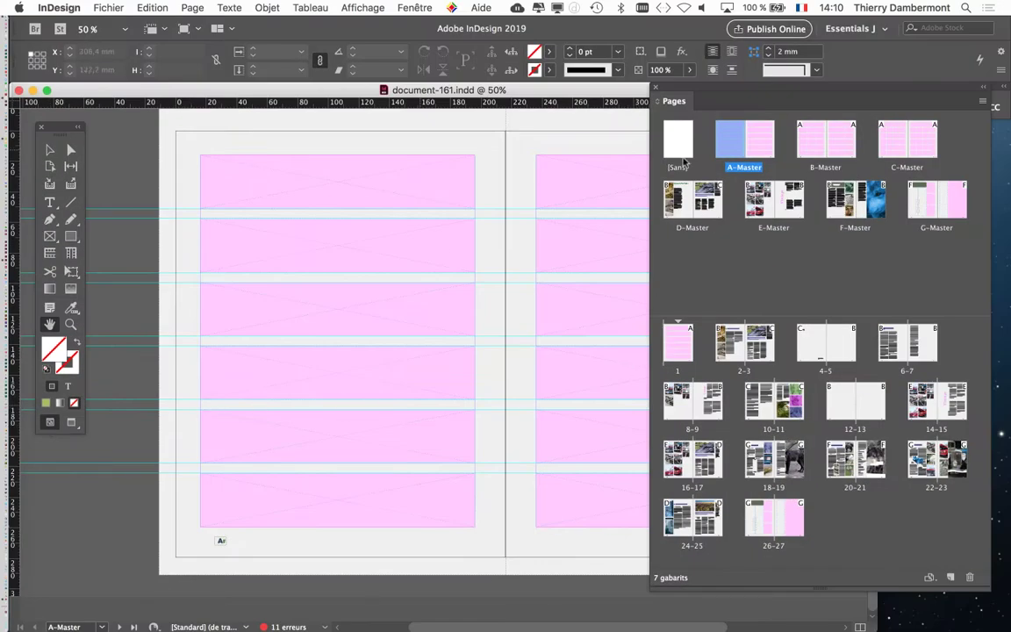
left_click_drag(688, 93, 723, 92)
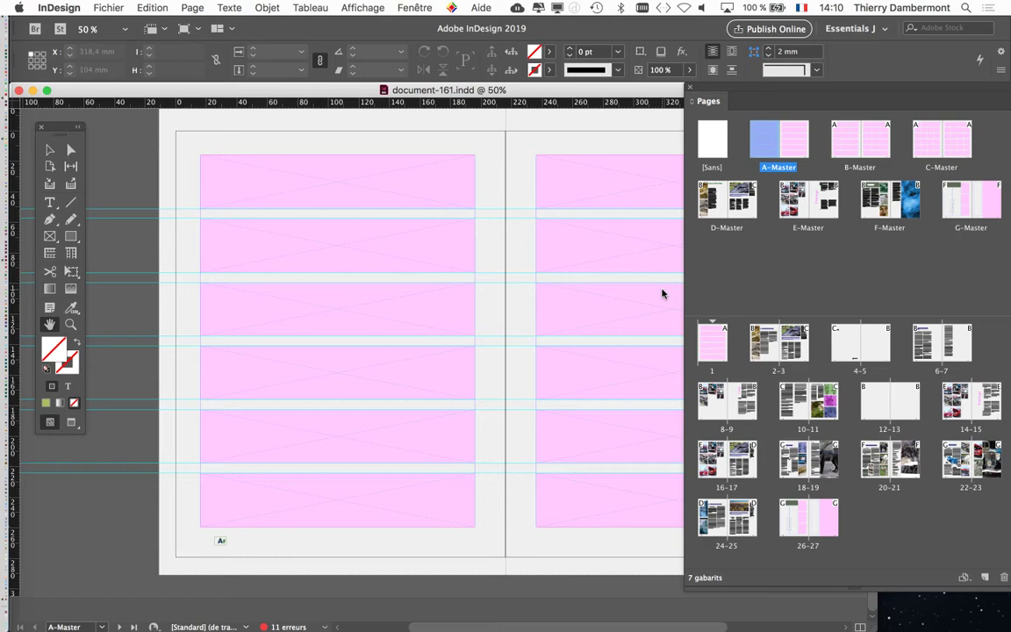
- Show the Calques panel via Fenêtre, move it up and right, and select the habillage layer
left_click(415, 8)
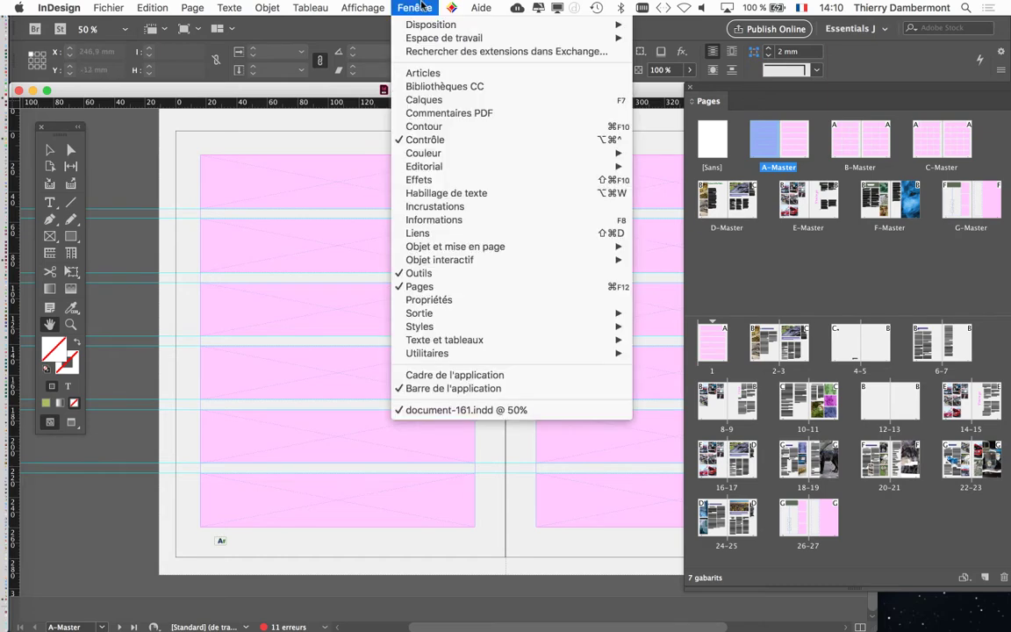
left_click(463, 104)
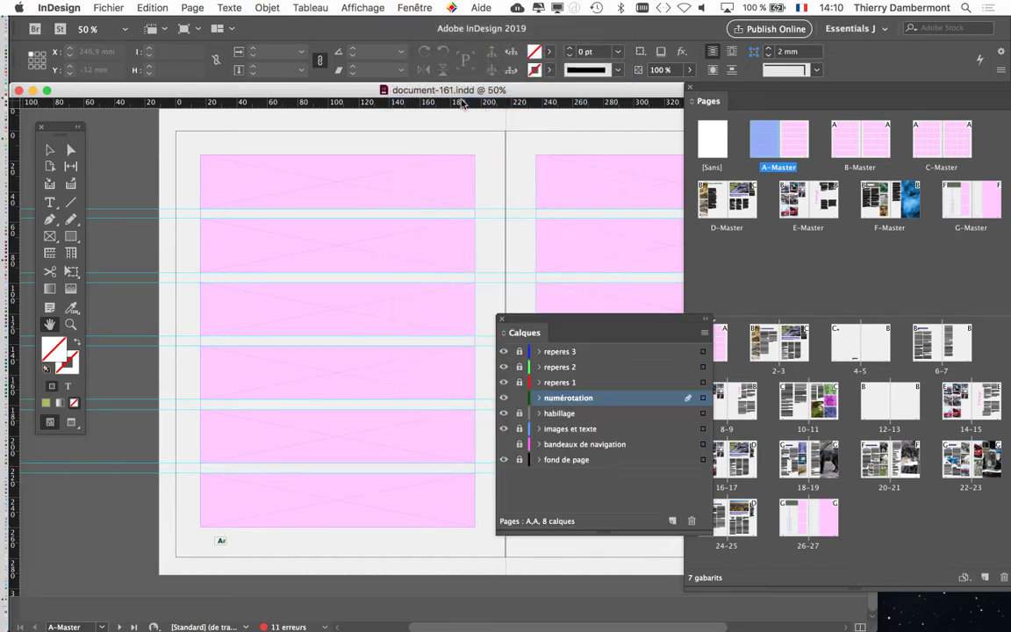
left_click_drag(567, 323, 598, 204)
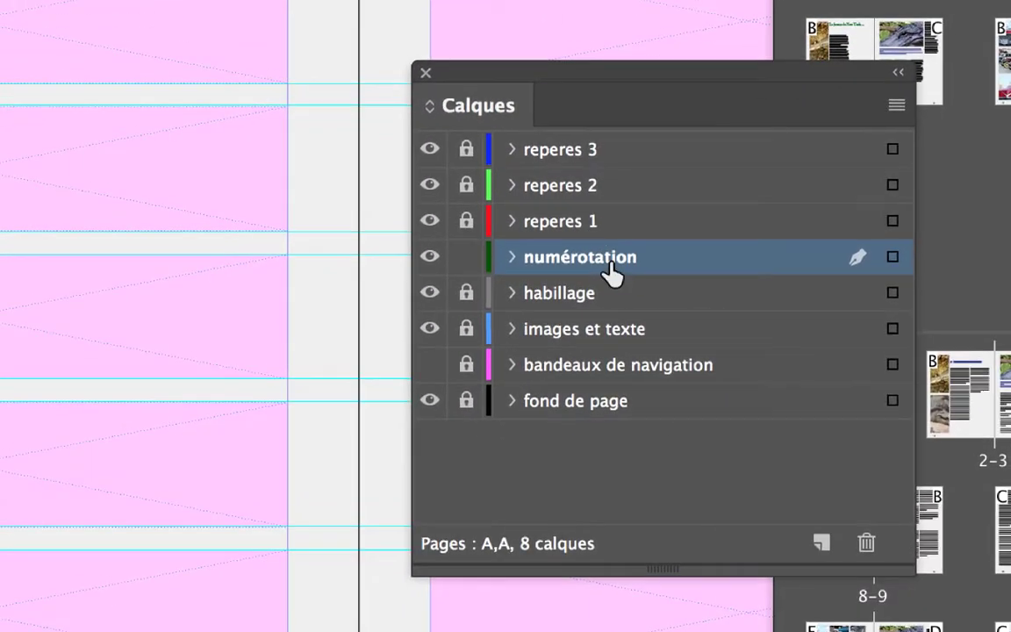
left_click(612, 297)
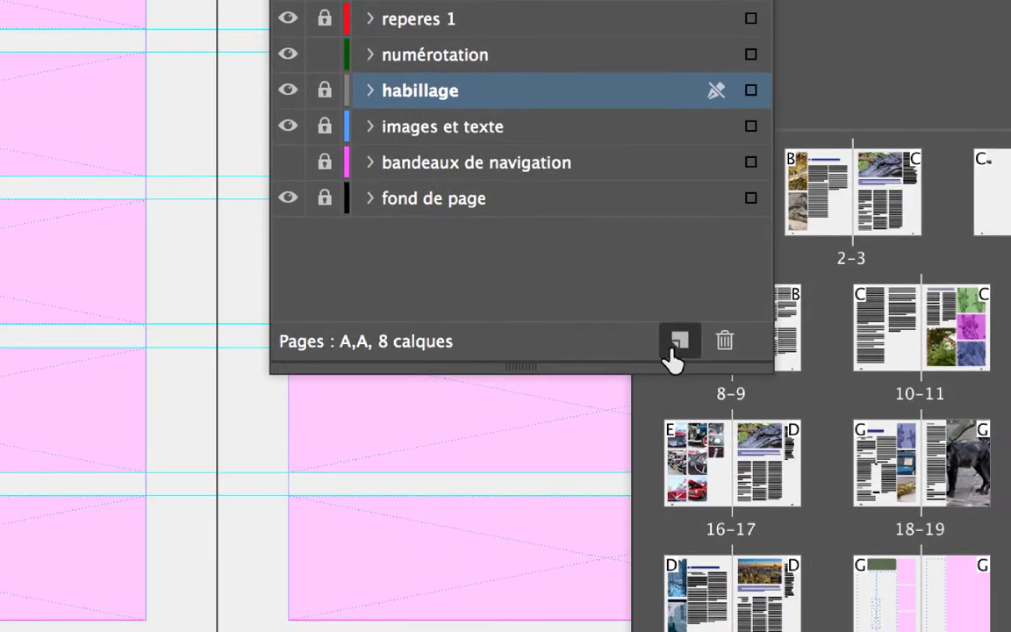
- Add a layer named 'filet de dessus de page' above habillage and lock the numérotation layer
left_click(674, 351)
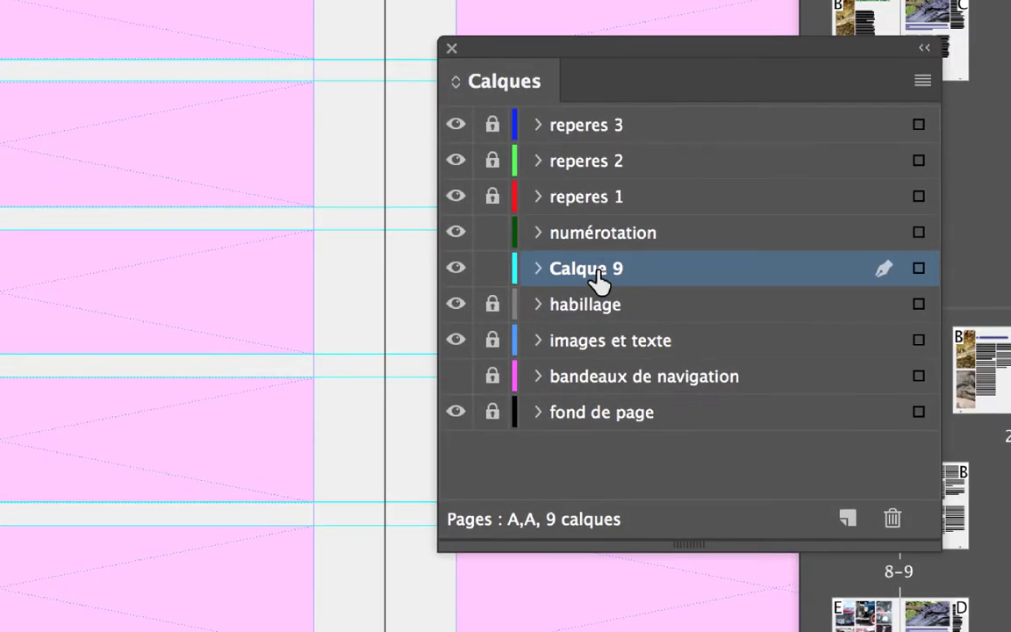
double_click(597, 270)
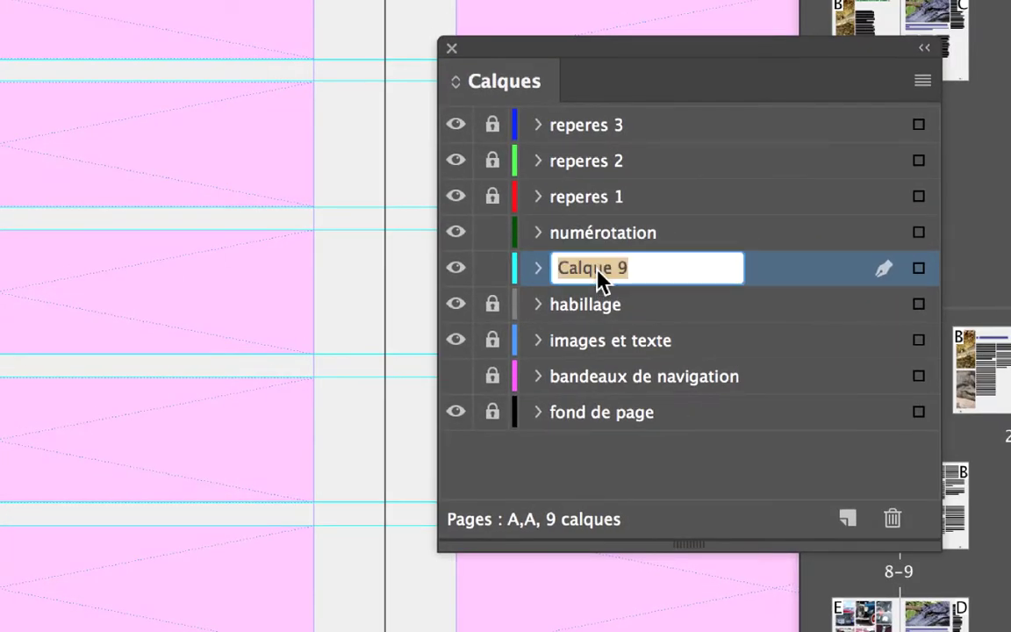
type("f")
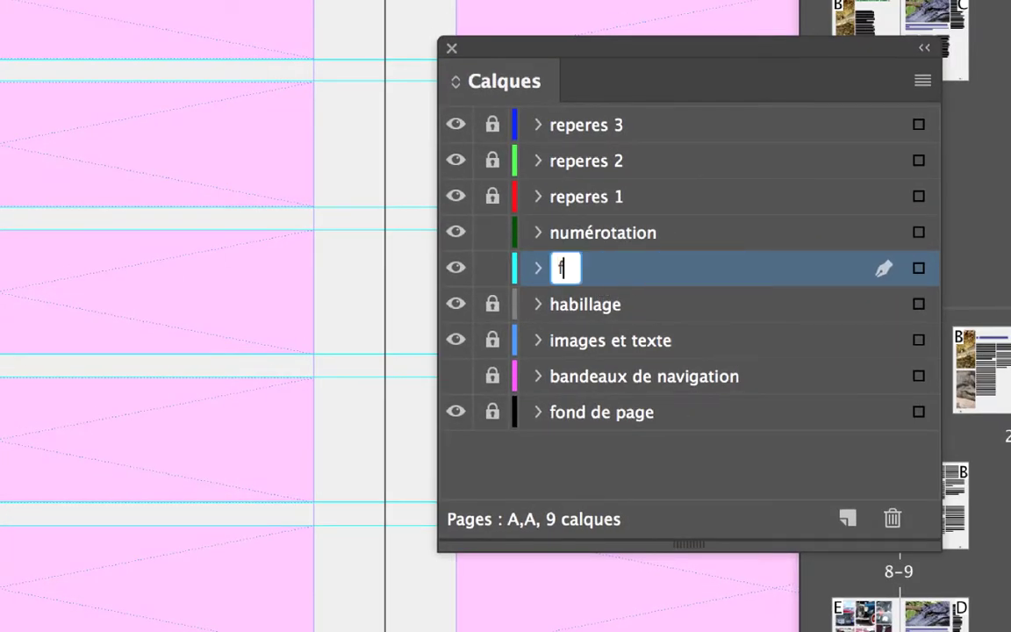
type("il")
key("Return")
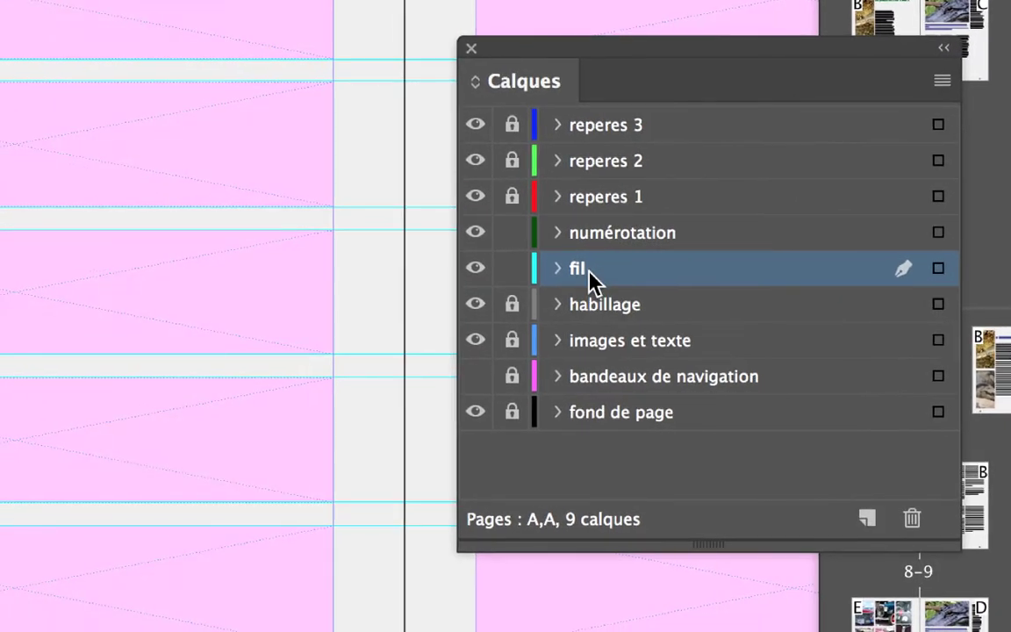
double_click(589, 271)
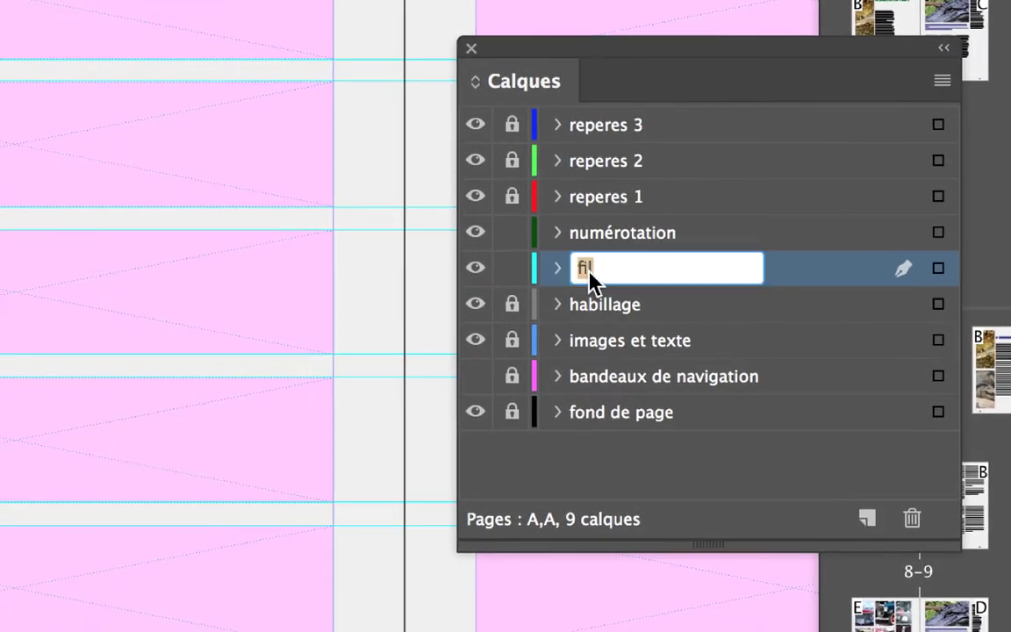
type("et")
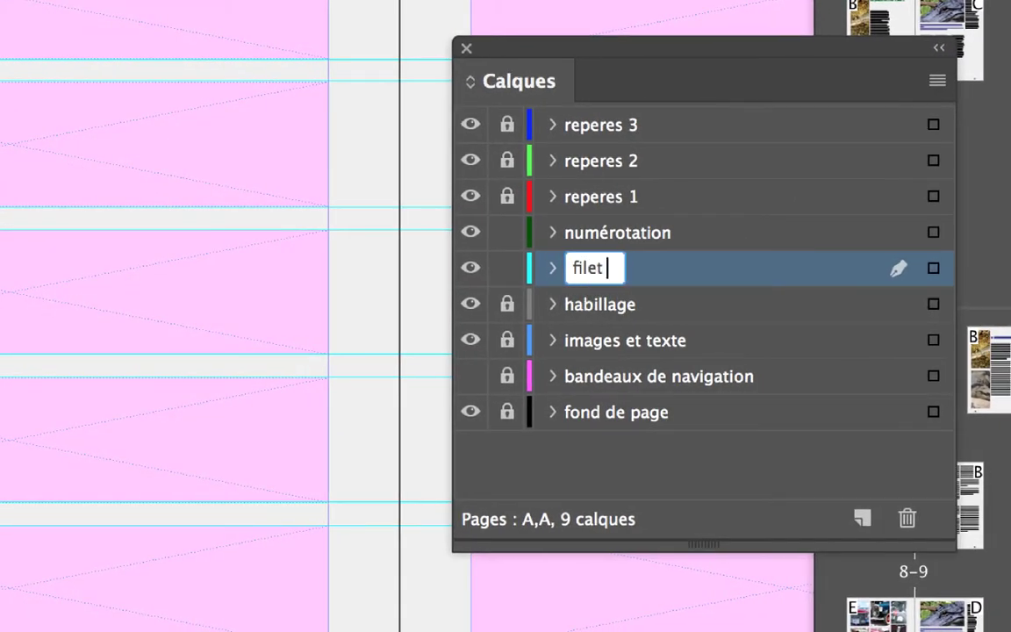
type(" de dessus de page")
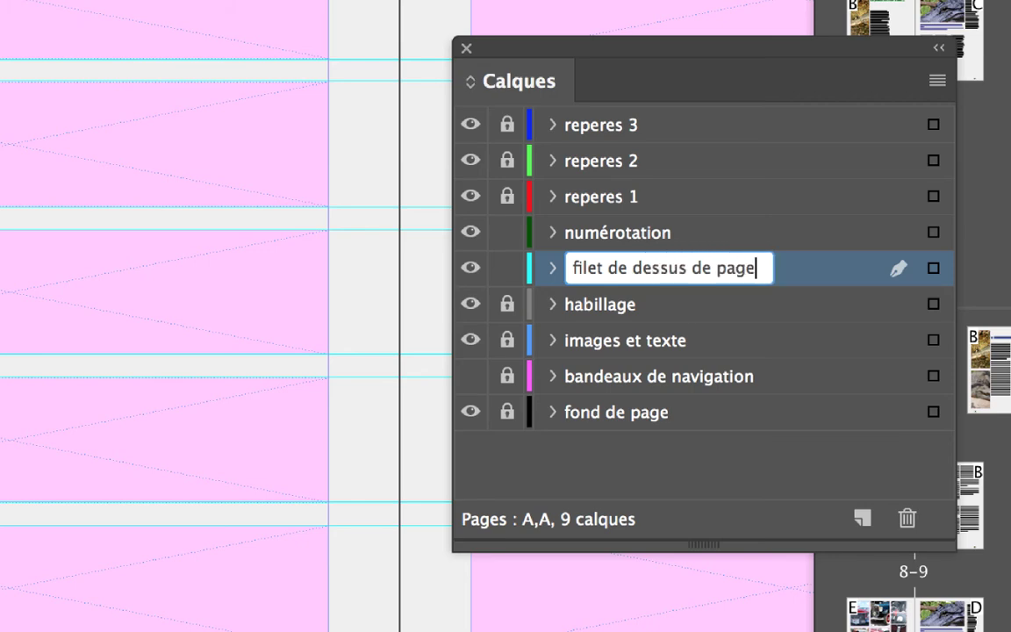
key("Return")
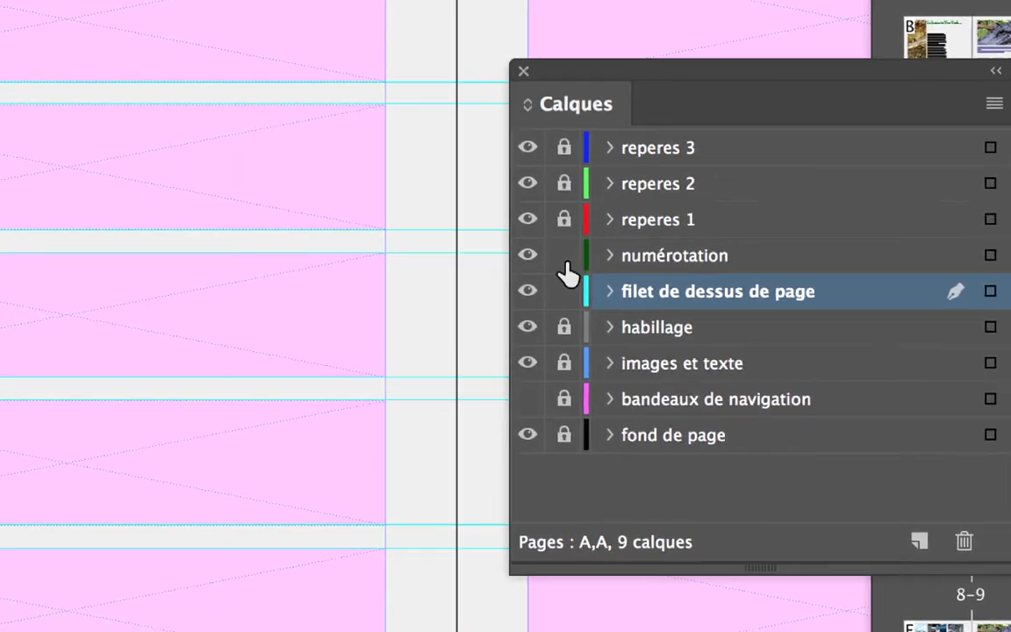
left_click(564, 258)
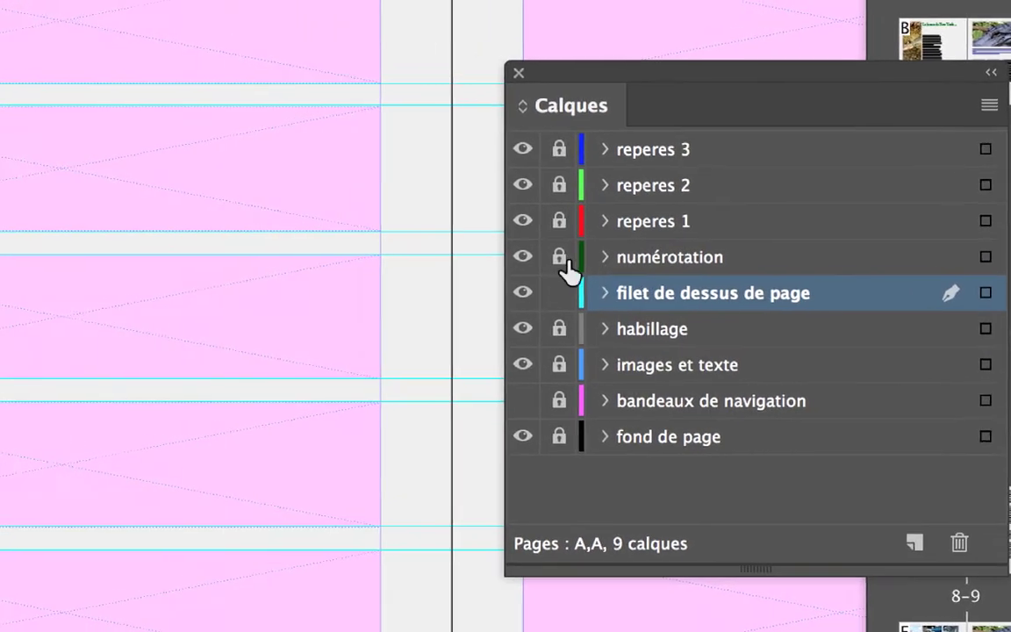